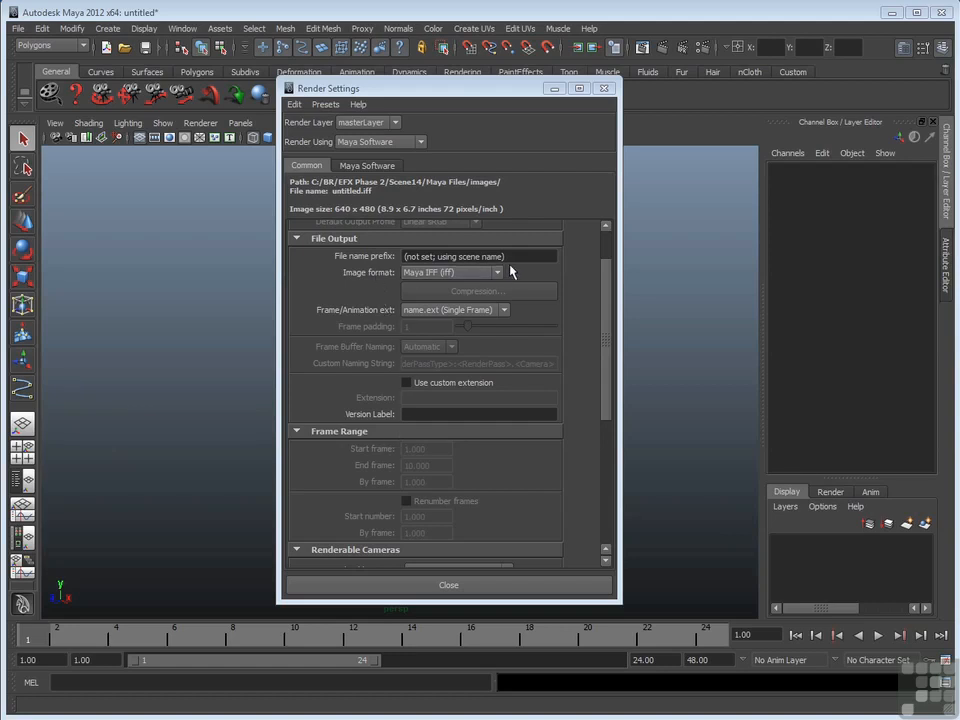
Set the render output's file name prefix to "test" and its image format to Targa (tga)
left_click_drag(519, 258, 391, 277)
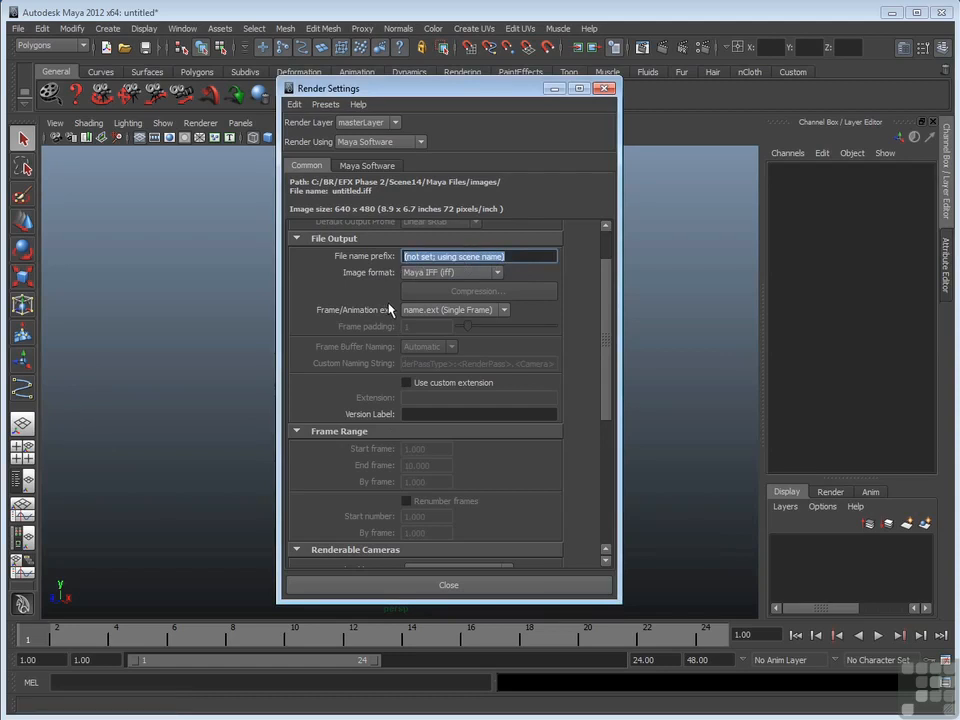
key("BackSpace")
type("test")
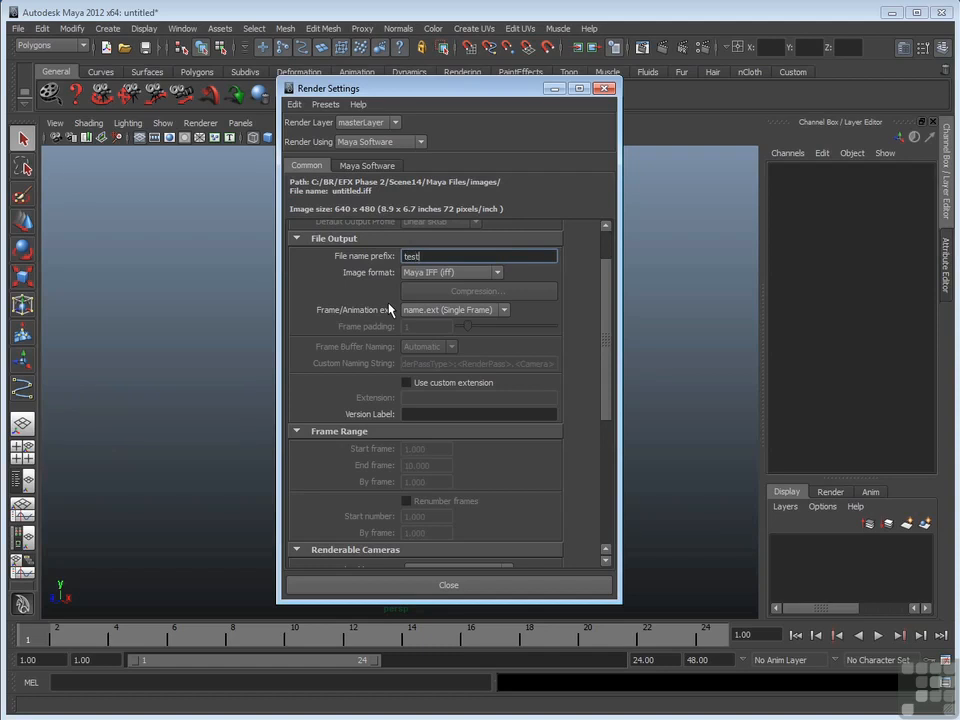
key("Return")
left_click(496, 272)
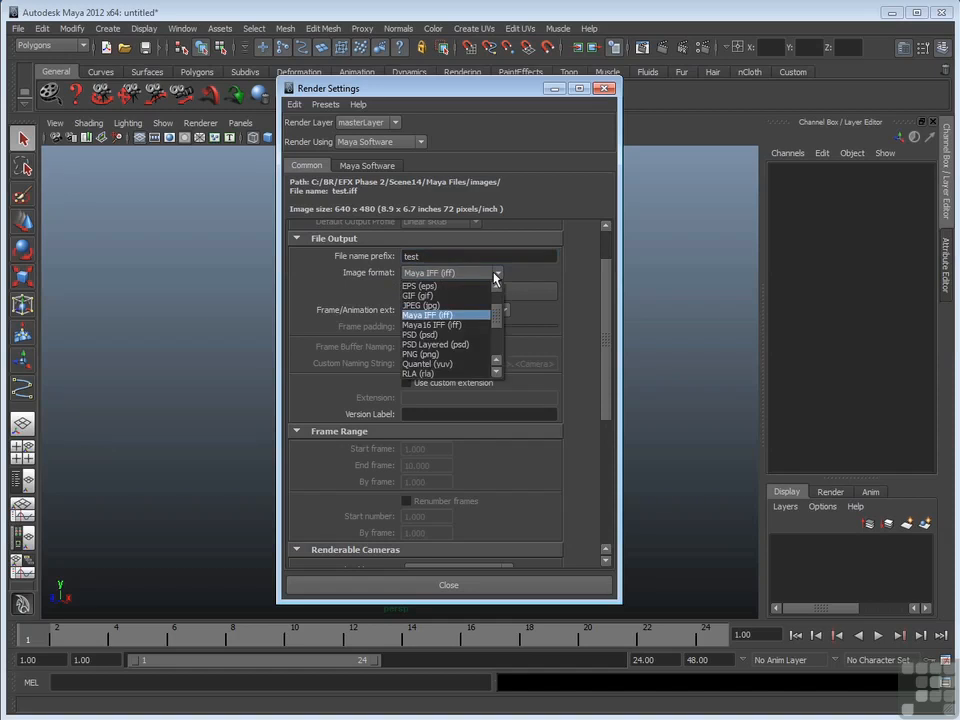
scroll(497, 283, "down", 3)
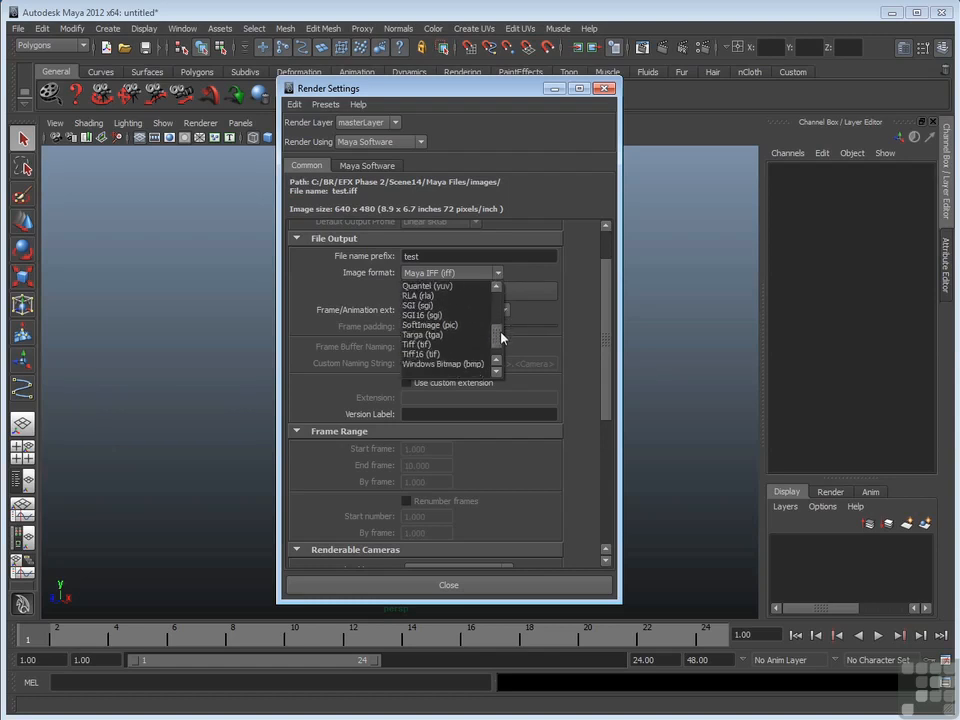
left_click(440, 336)
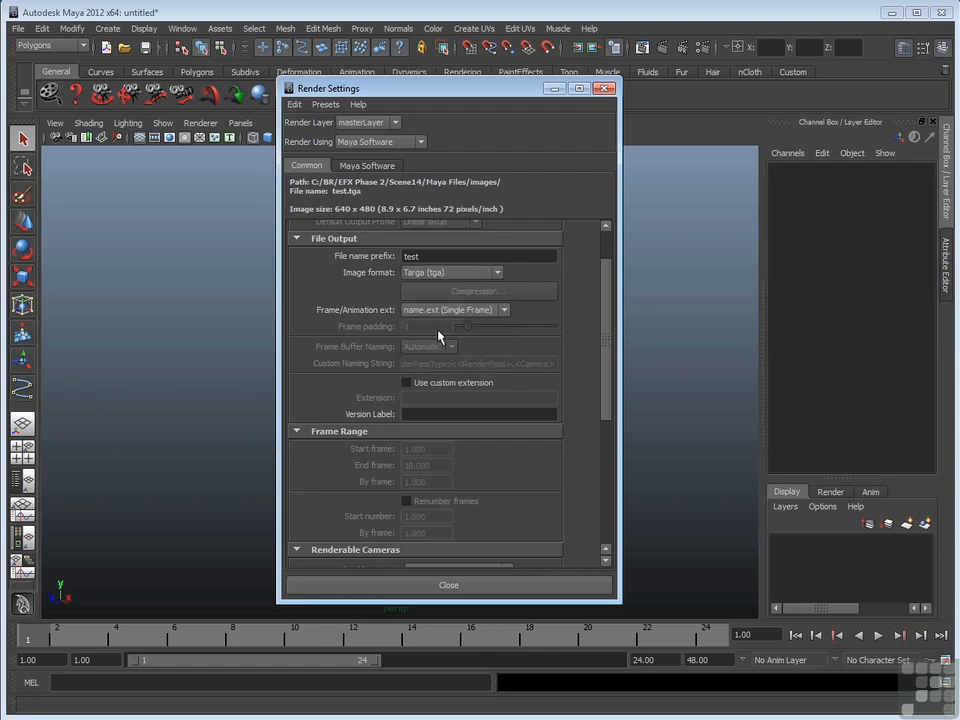
Examine the available image formats from Alias PIX to XPM, keeping Targa (tga) as the chosen format
left_click(499, 274)
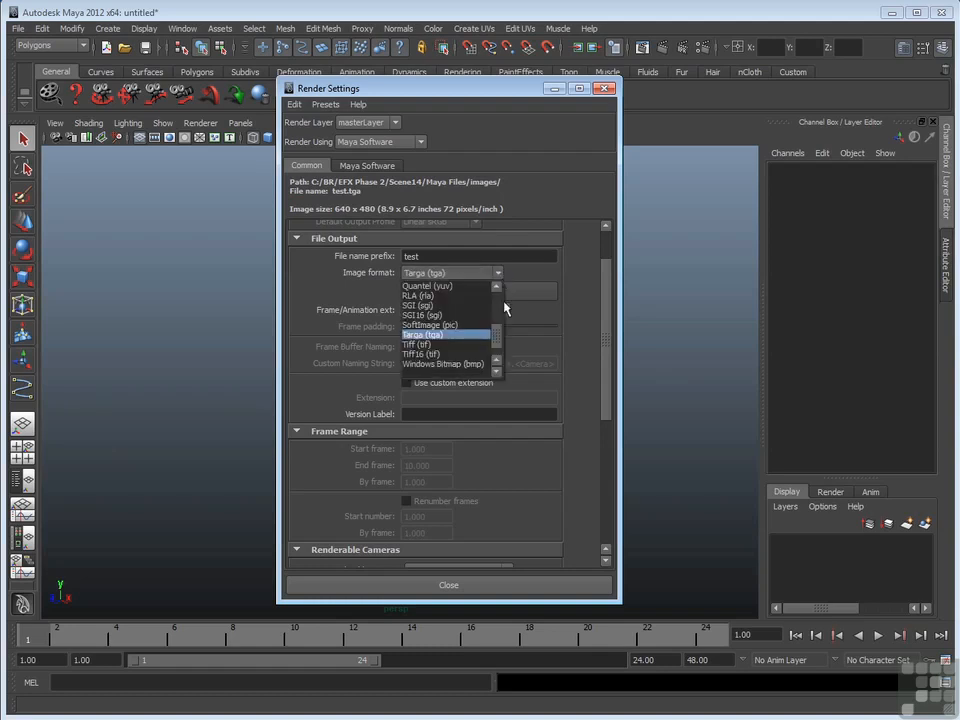
left_click_drag(501, 336, 504, 299)
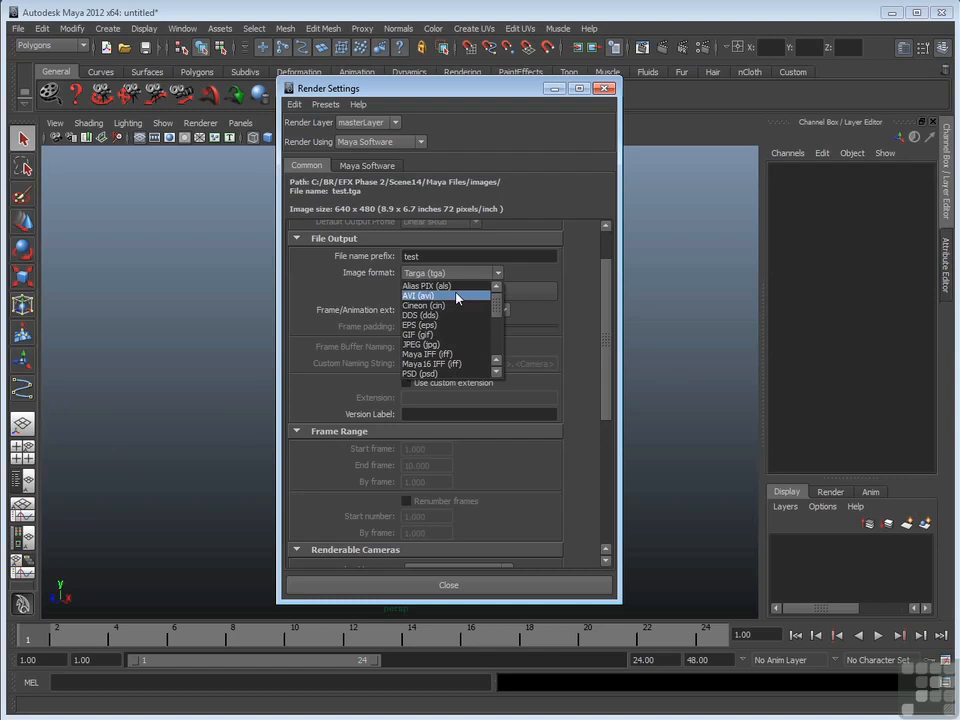
left_click_drag(497, 311, 497, 348)
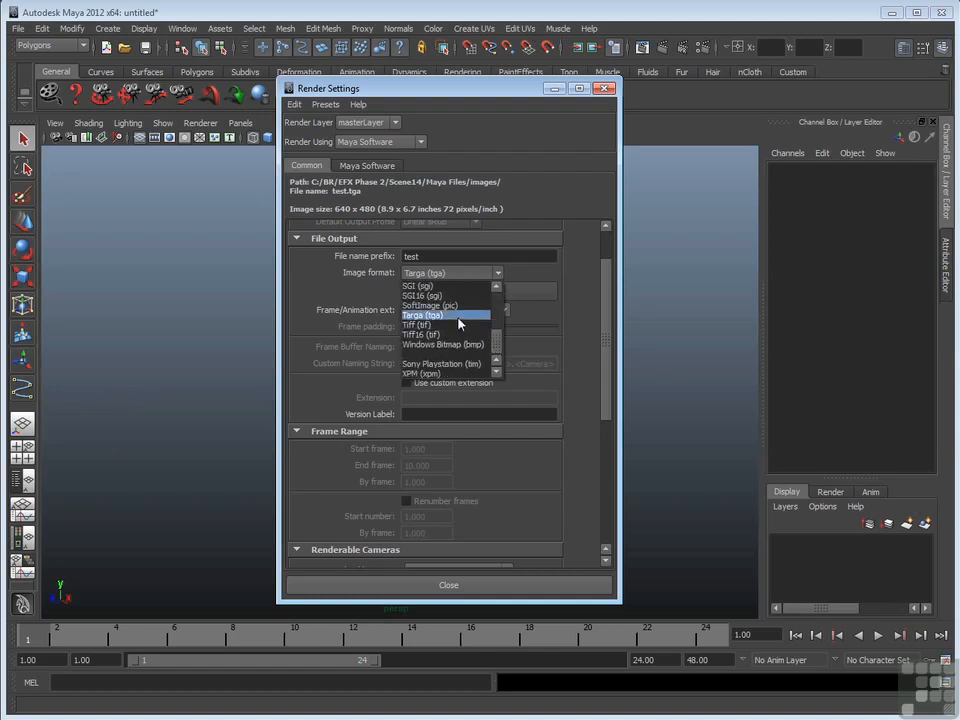
left_click(459, 317)
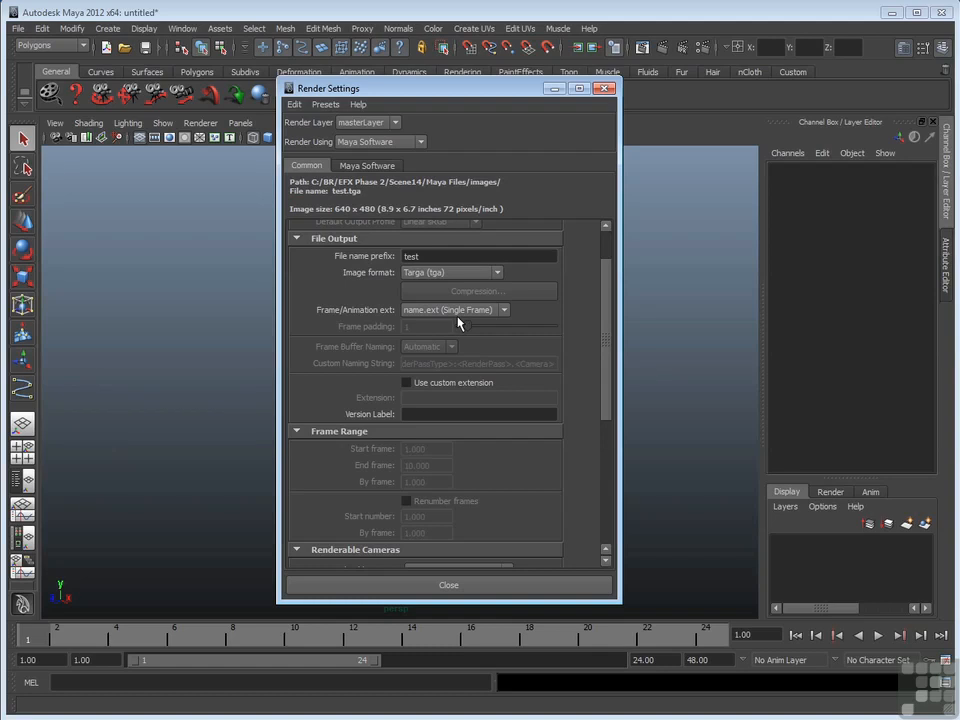
left_click(497, 272)
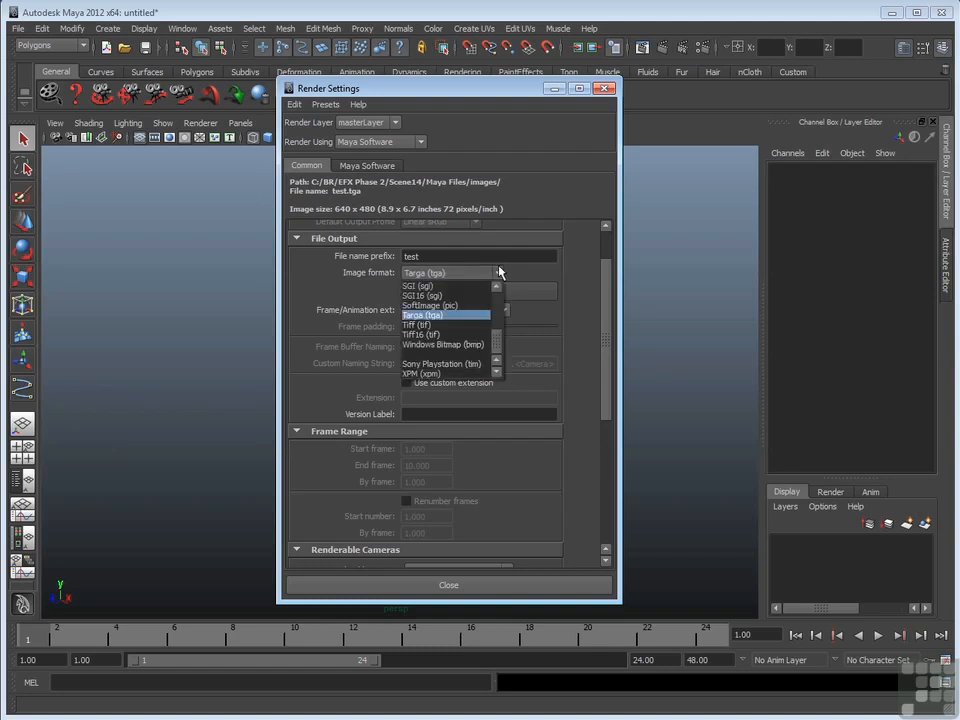
left_click_drag(497, 349, 497, 298)
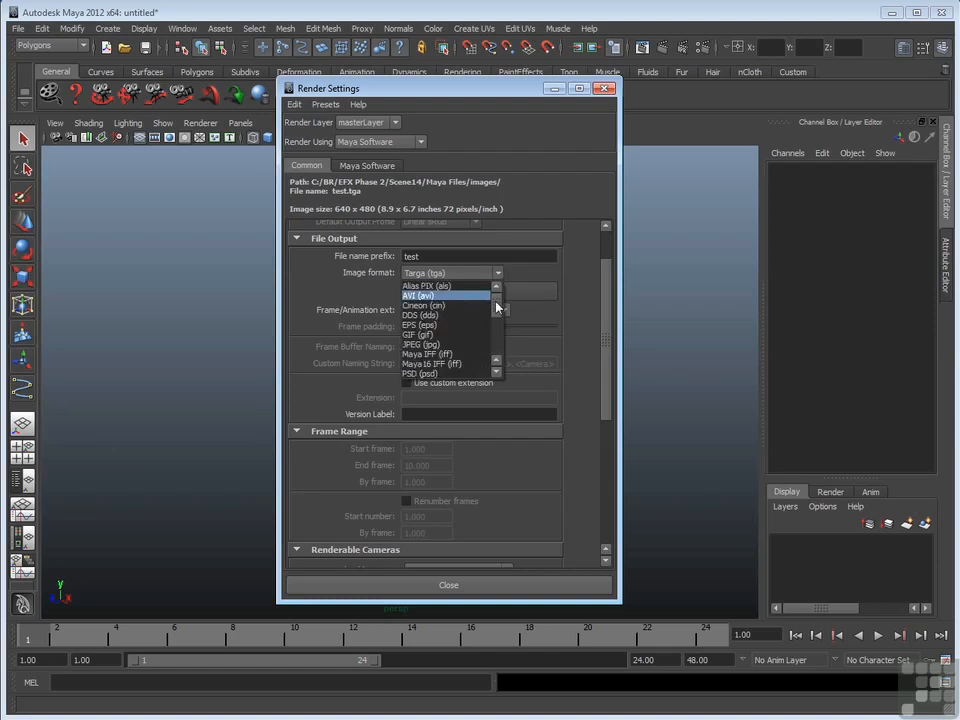
left_click_drag(497, 307, 499, 341)
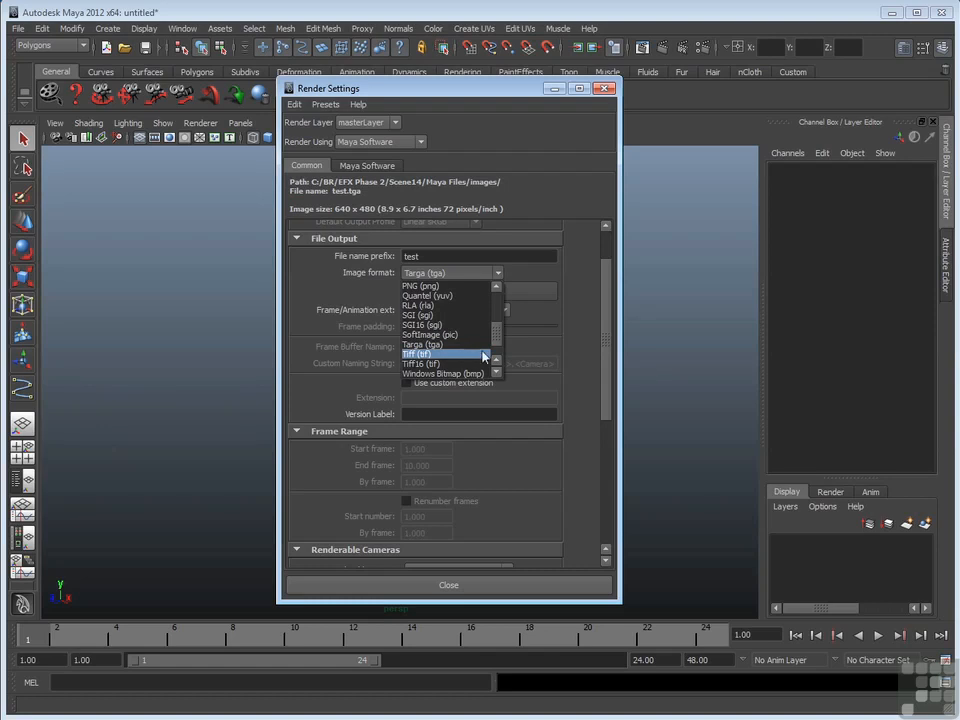
left_click_drag(497, 343, 499, 315)
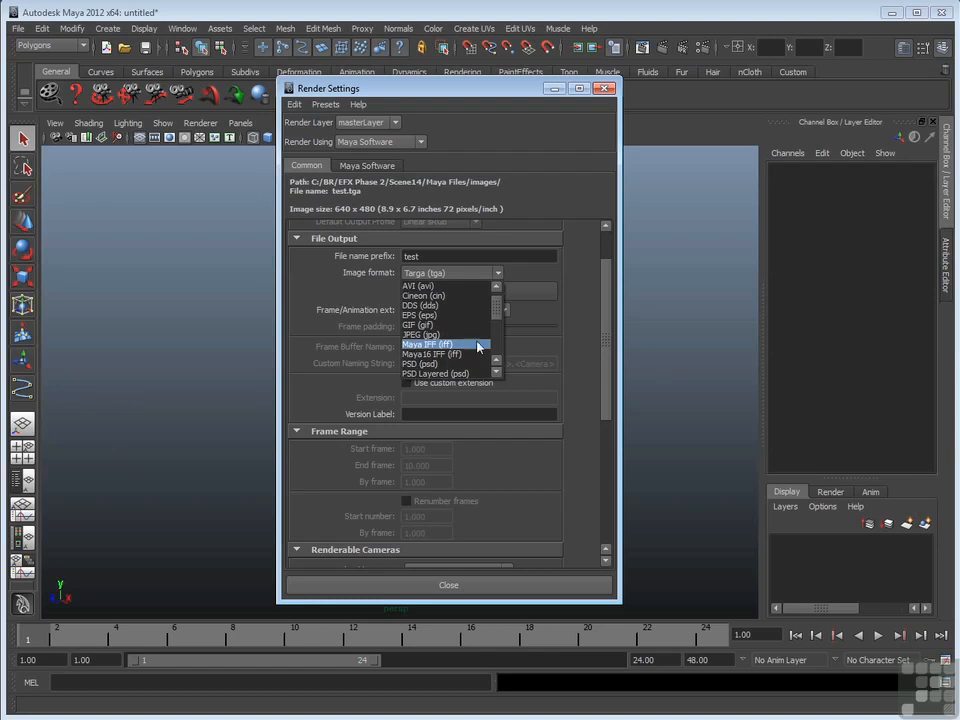
left_click_drag(499, 307, 502, 344)
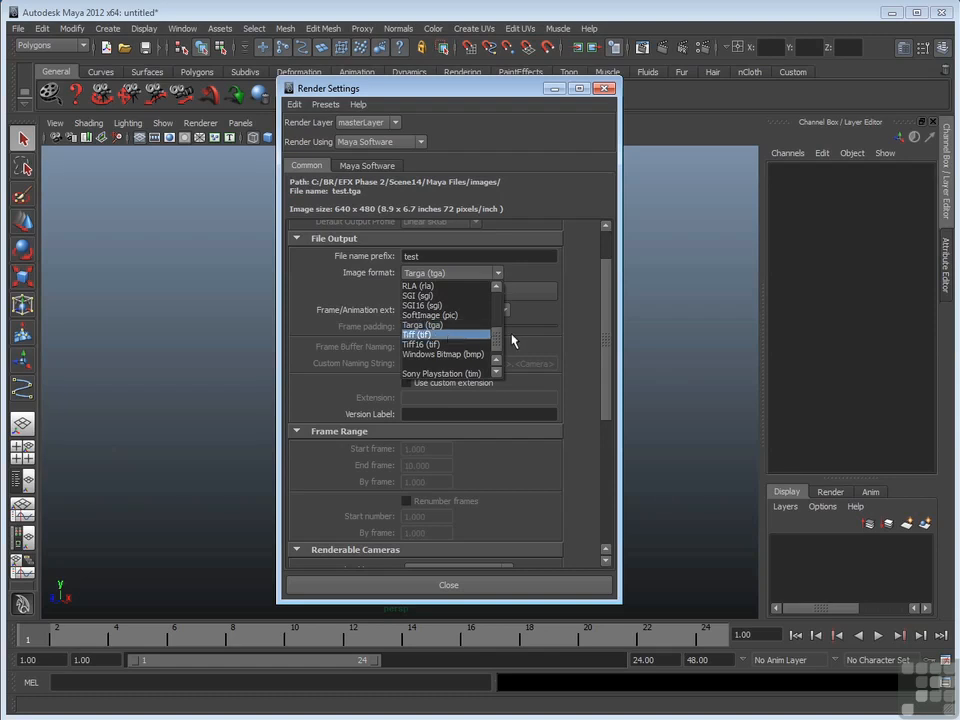
left_click_drag(497, 342, 496, 314)
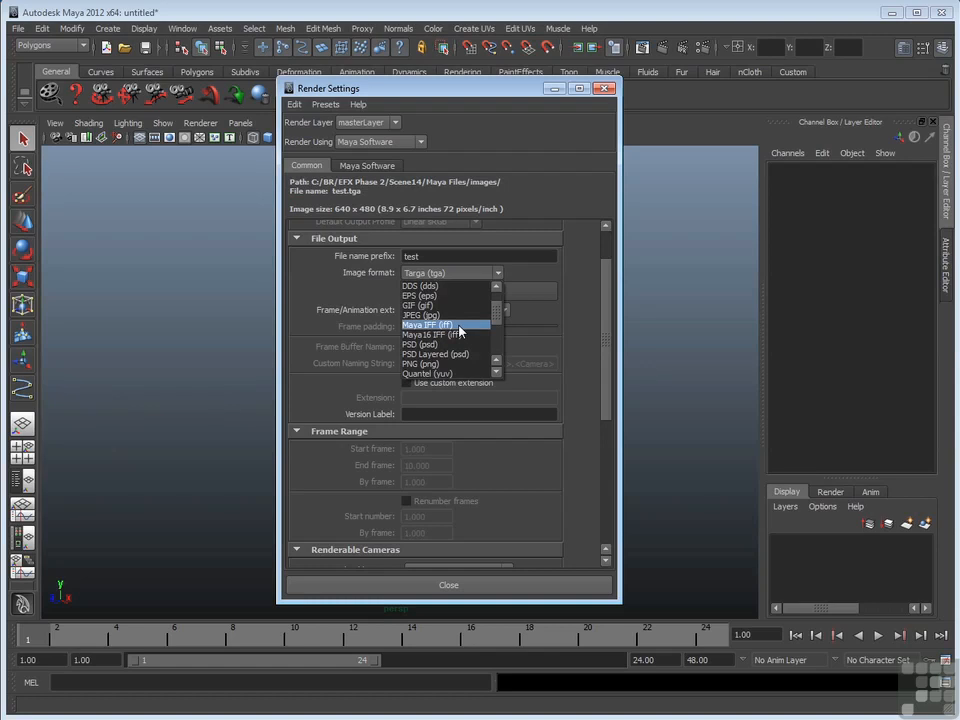
left_click_drag(496, 313, 498, 304)
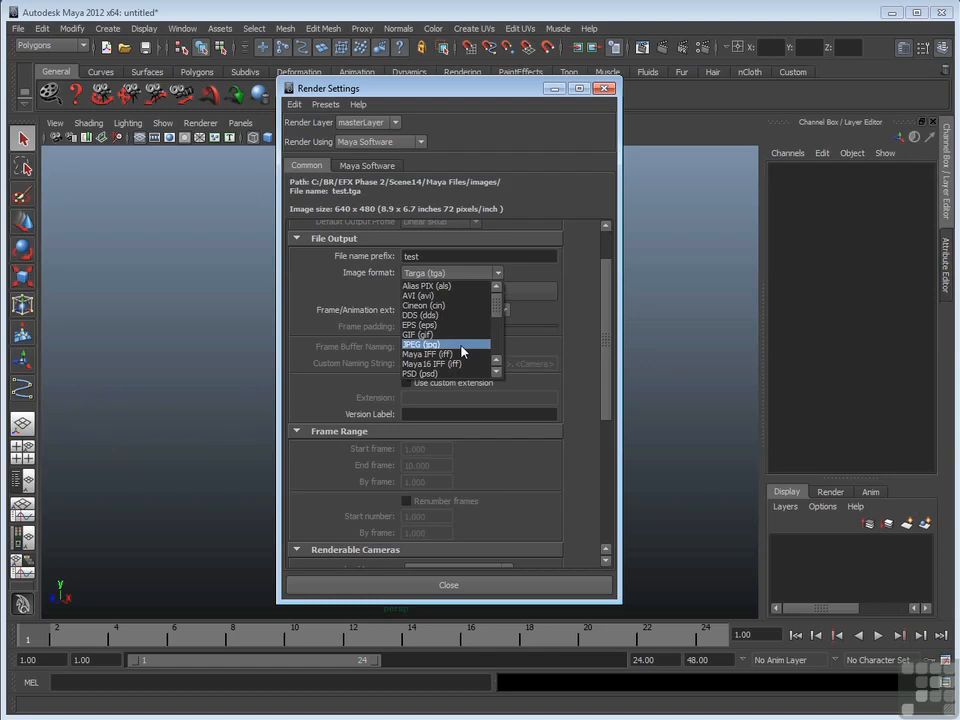
left_click_drag(497, 309, 501, 344)
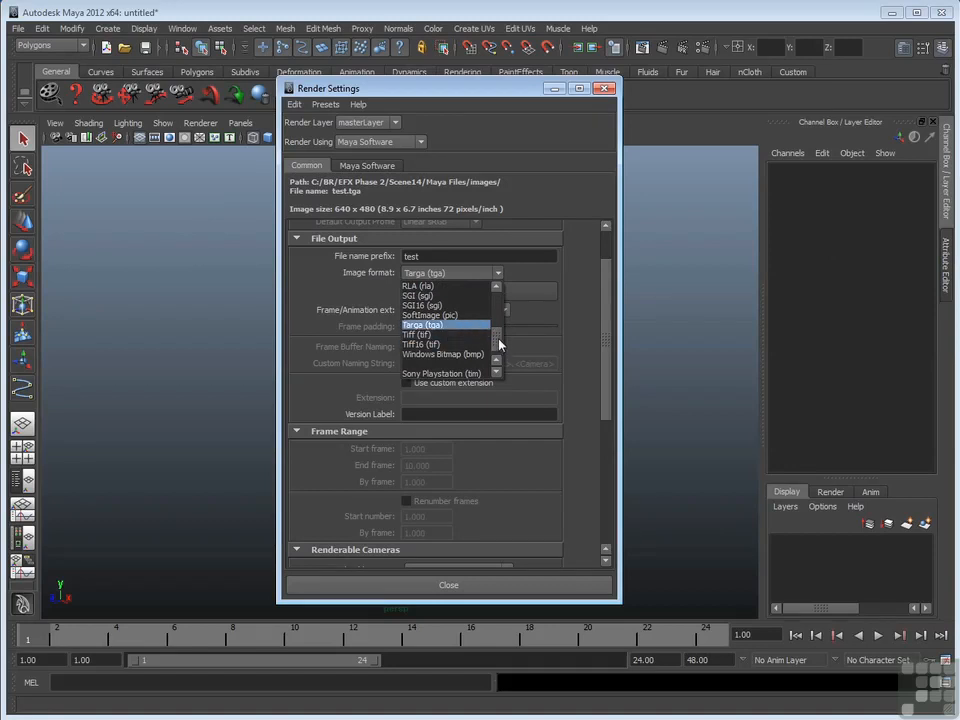
left_click_drag(503, 348, 501, 333)
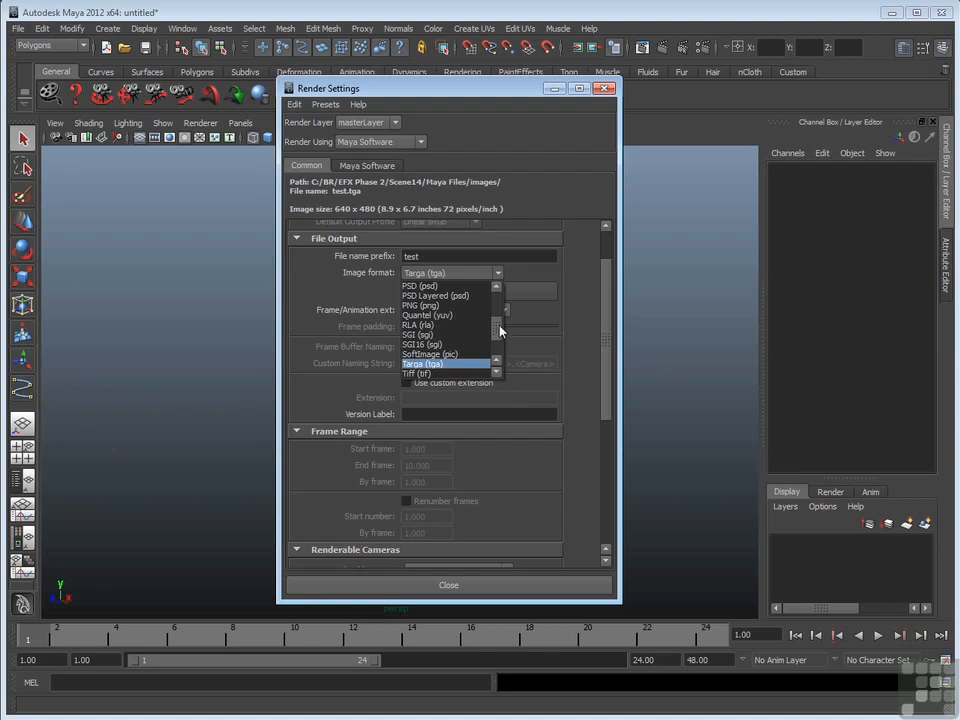
left_click_drag(501, 331, 502, 348)
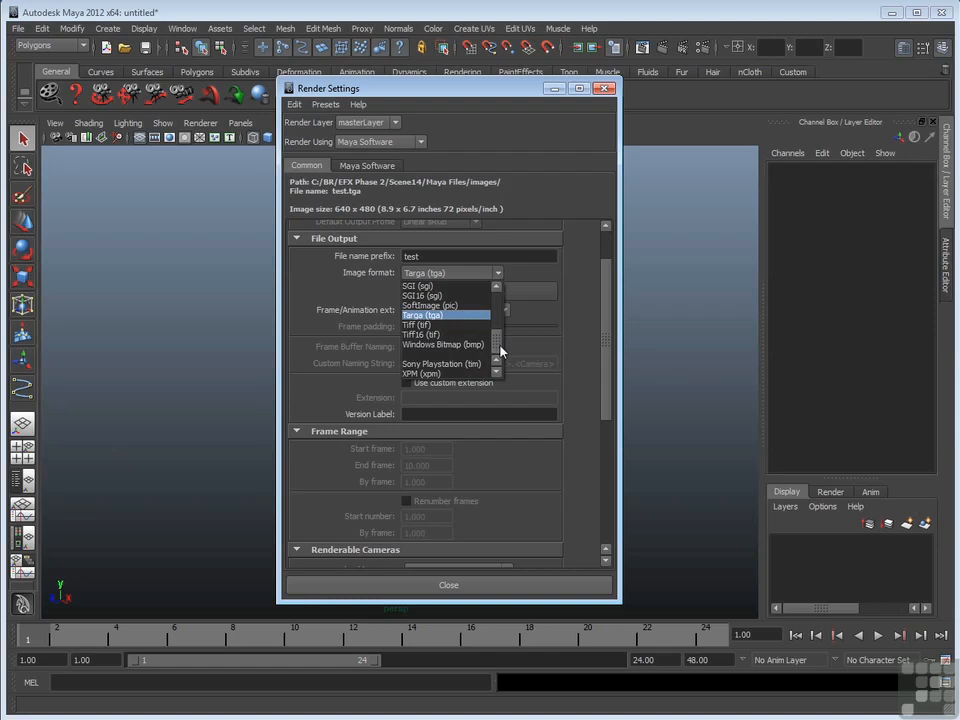
left_click(448, 315)
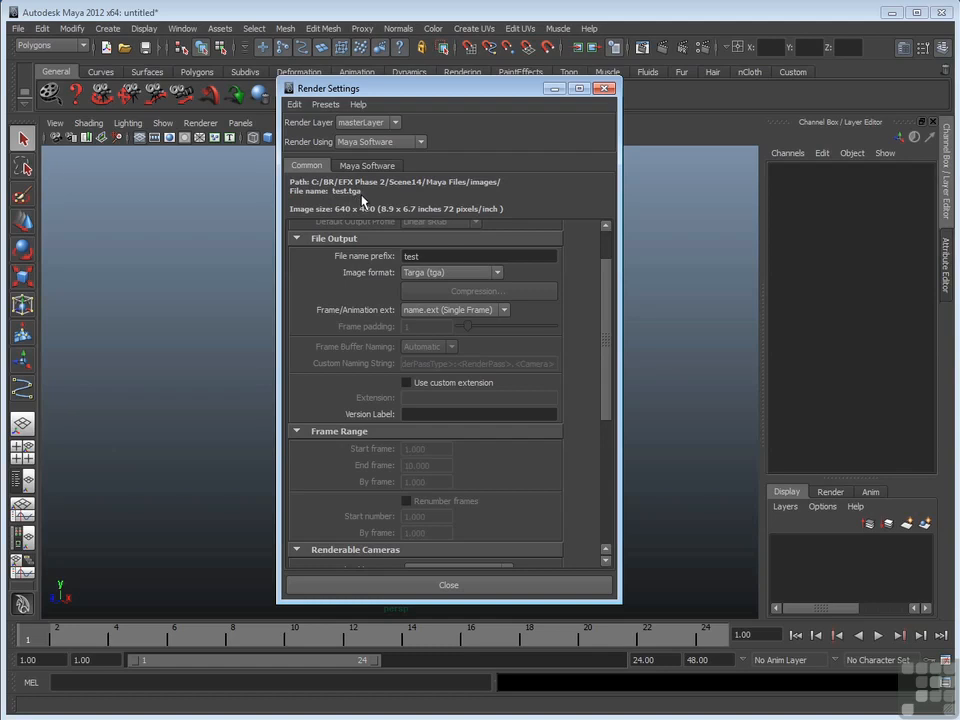
Set the frame/animation extension to name.#.ext and the end frame to 100
left_click(505, 311)
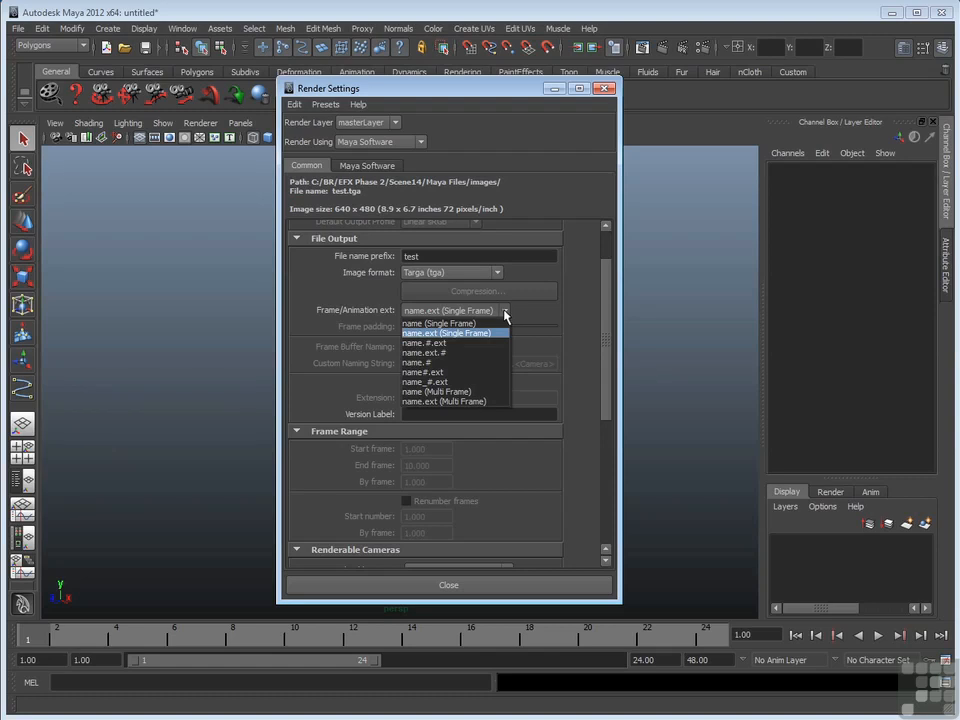
left_click(462, 343)
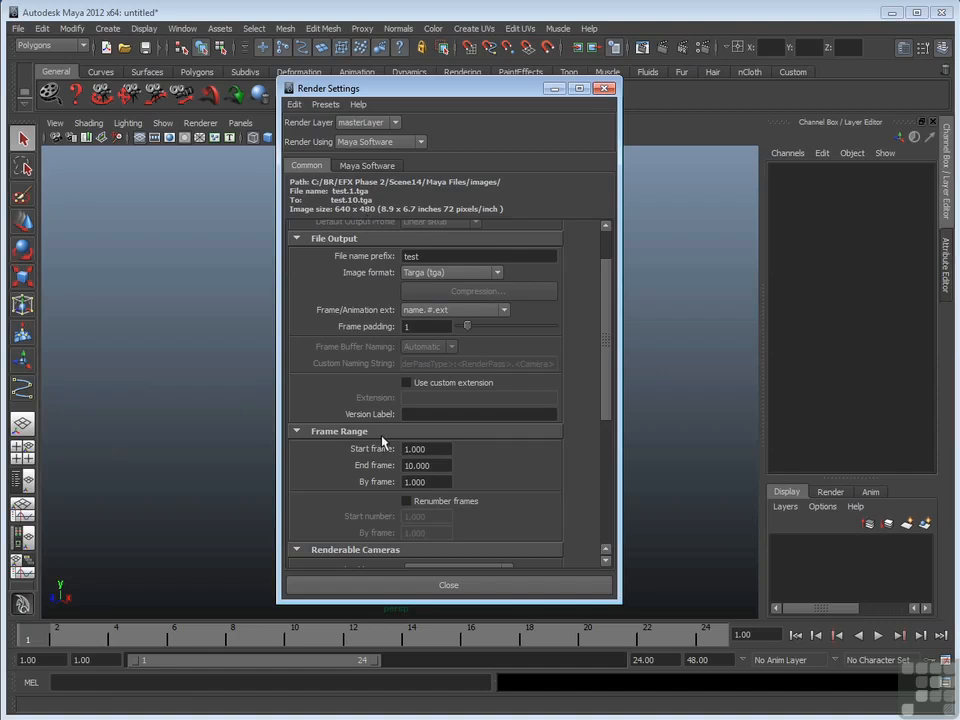
double_click(406, 466)
key("BackSpace")
type("100")
key("Return")
Switch to the Notepad list of file names and arrange its window side by side with Render Settings
key("alt+Tab")
left_click_drag(375, 214, 546, 196)
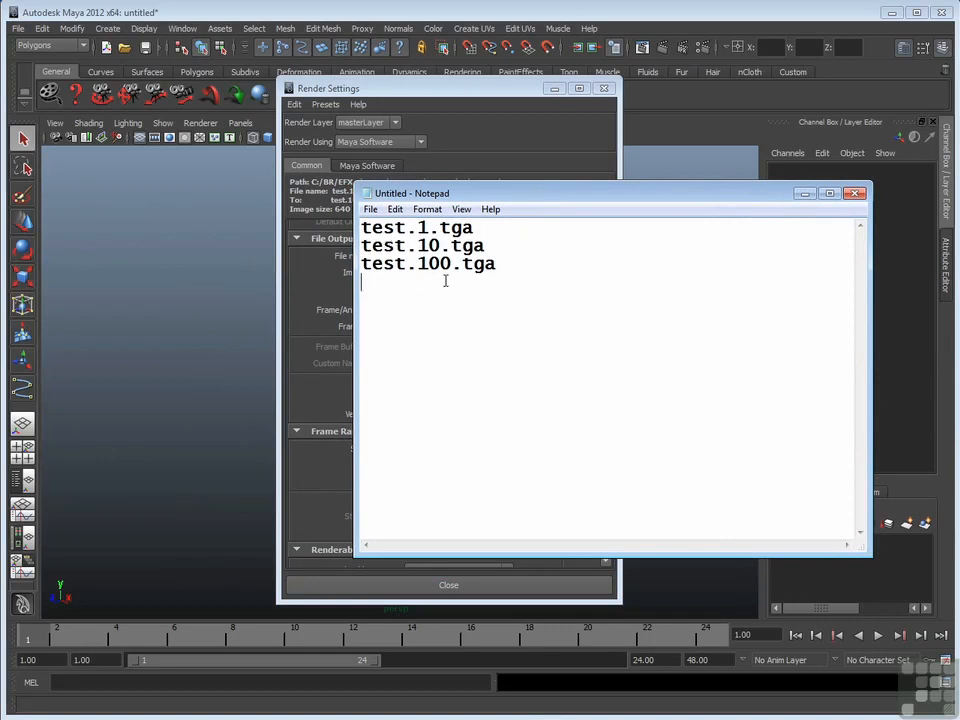
left_click_drag(305, 88, 136, 87)
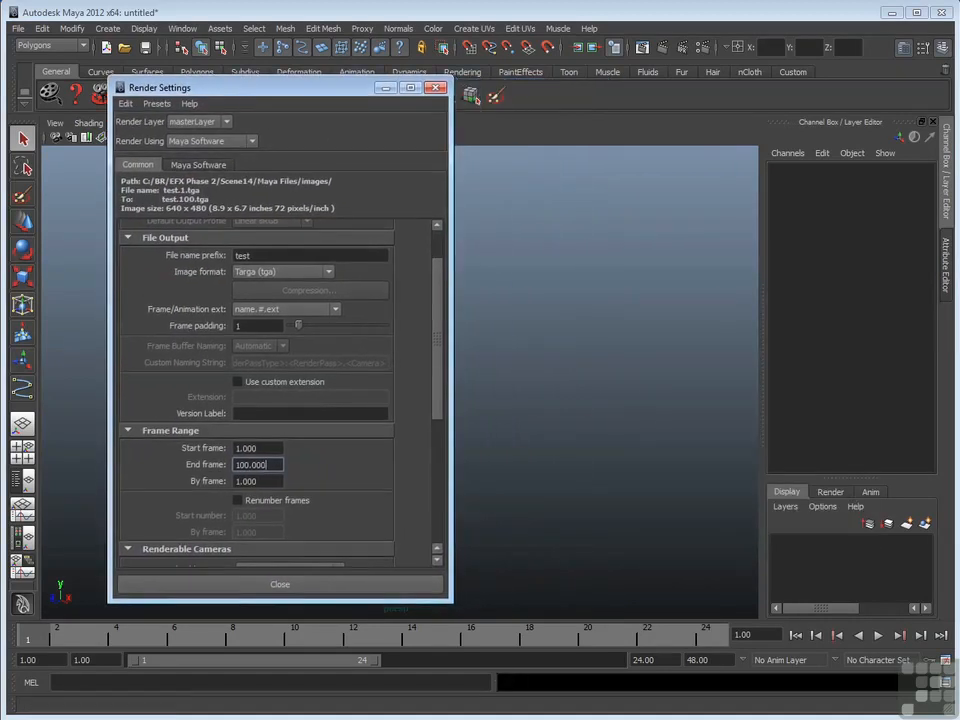
left_click(521, 714)
left_click_drag(491, 195, 619, 187)
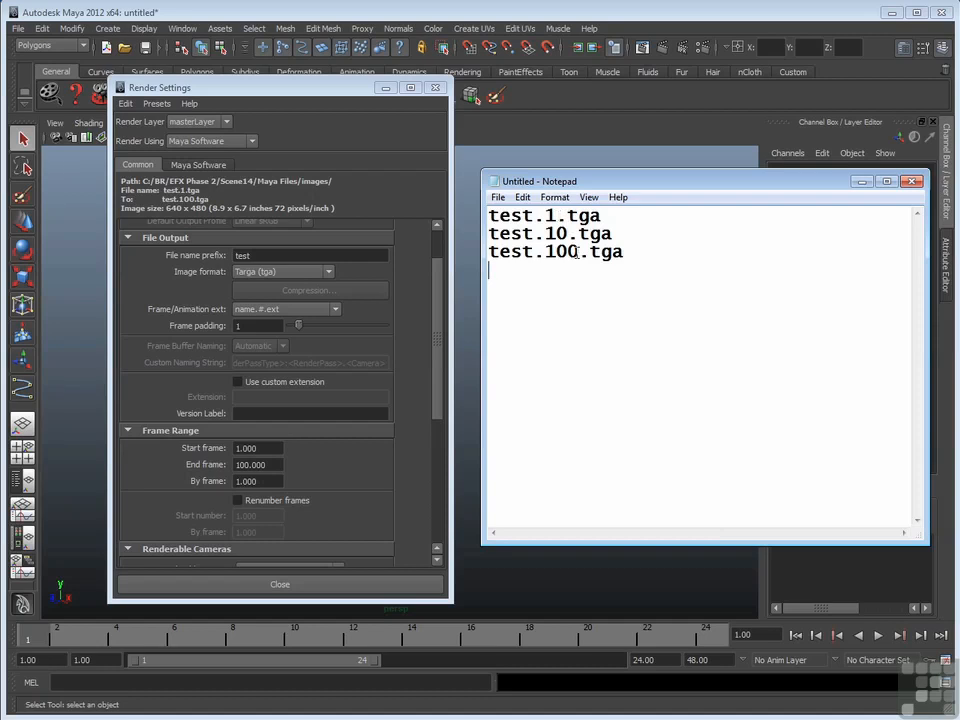
Set the frame padding to 3 in Render Settings
left_click(253, 326)
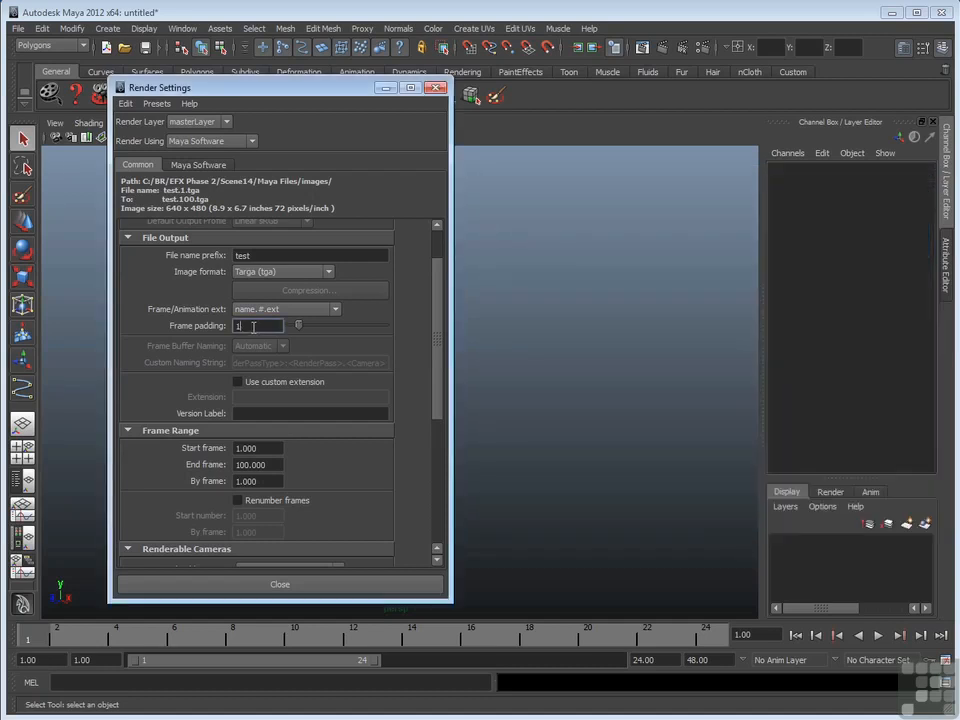
type("3")
key("Return")
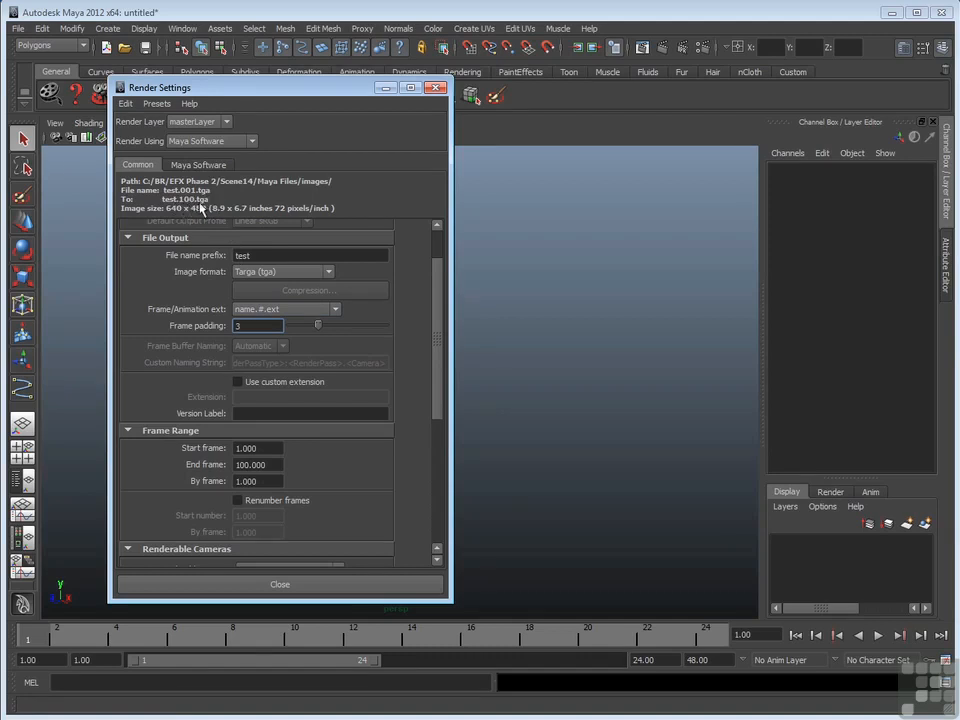
Switch to Notepad and pad the first two file names to test.001.tga and test.010.tga
key("alt+Tab")
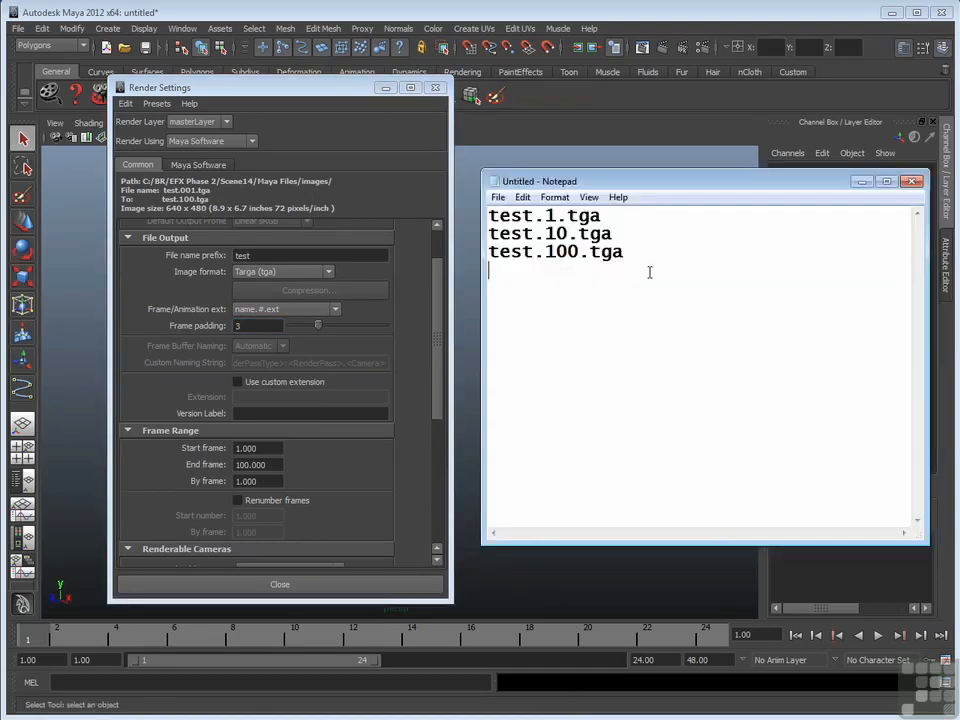
left_click(545, 216)
type("00")
left_click(545, 234)
type("0")
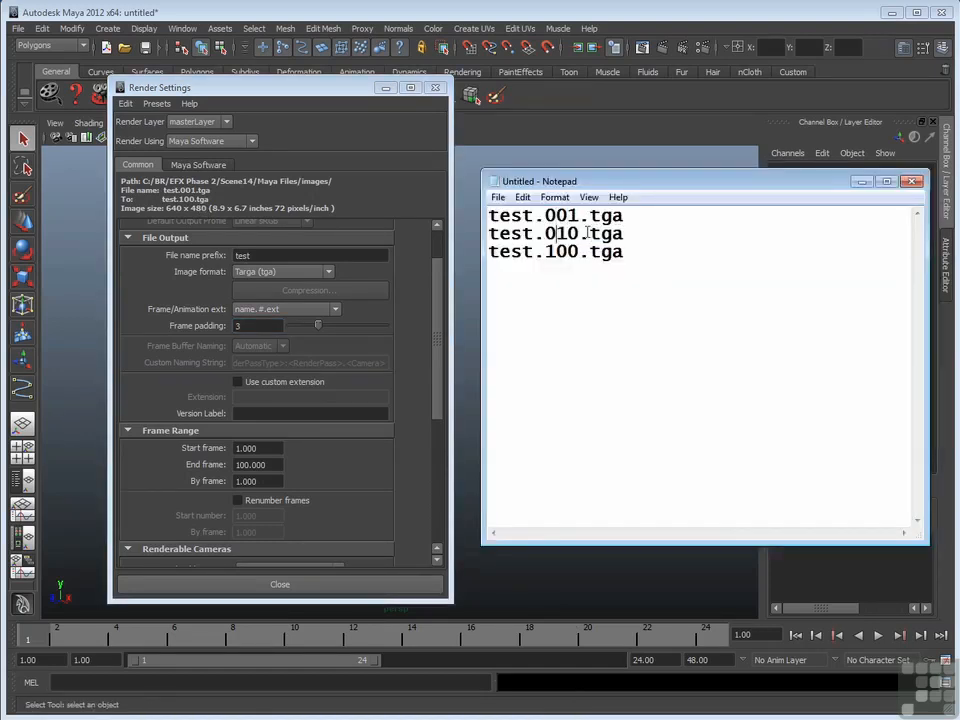
Examine the three-digit frame numbers and the order of the three file names in the Notepad list
left_click_drag(545, 216, 579, 252)
left_click(574, 273)
left_click_drag(545, 233, 579, 234)
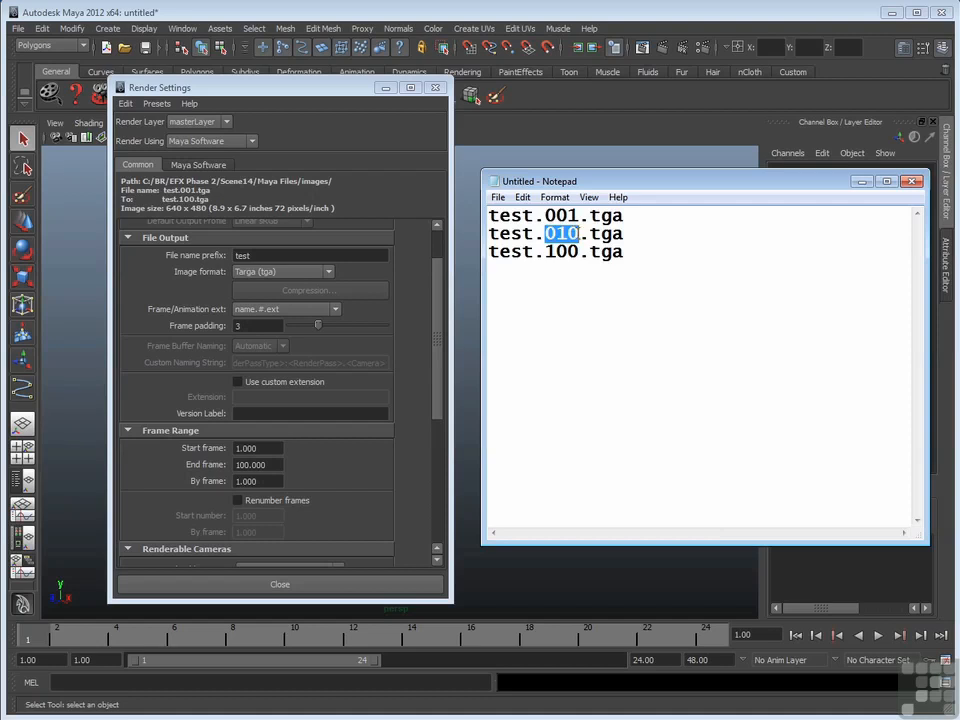
left_click(553, 258)
left_click_drag(545, 252, 579, 252)
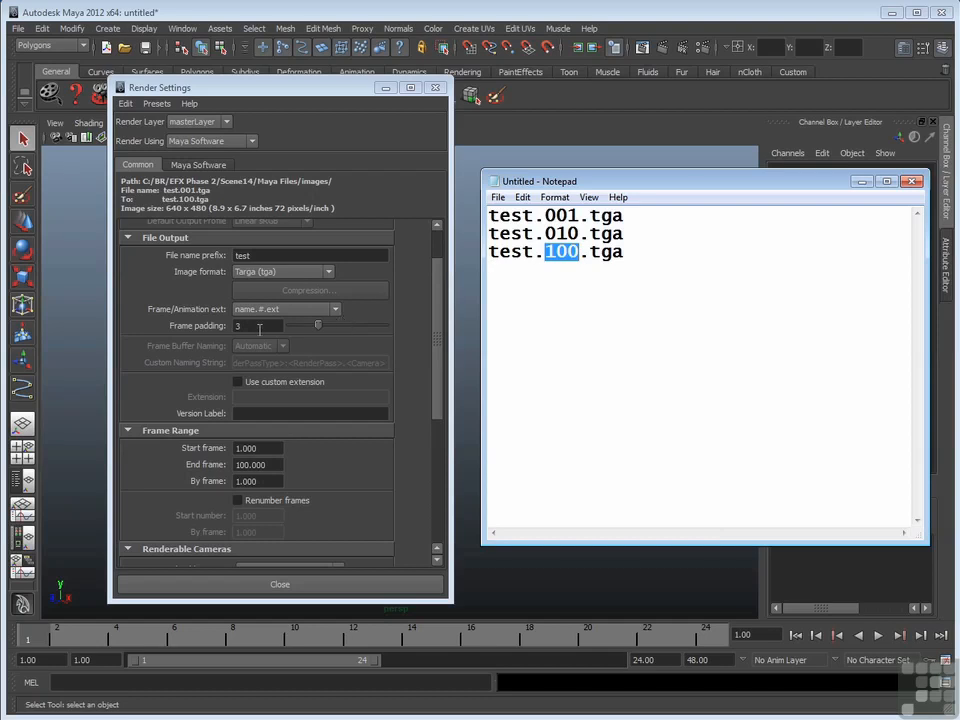
left_click(561, 215)
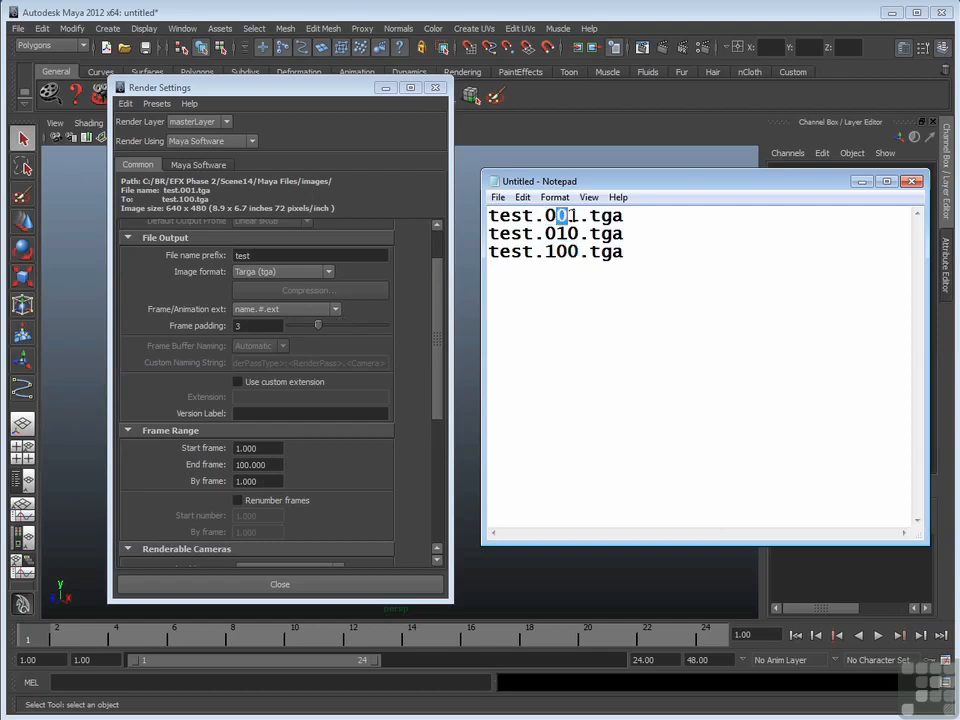
mouse_move(567, 215)
left_mouse_down()
mouse_move(578, 215)
mouse_move(578, 233)
left_mouse_up()
left_click(545, 215)
left_click_drag(545, 215, 577, 215)
left_click(640, 252)
left_click(497, 260, "shift")
left_click(489, 252, "shift")
left_click_drag(489, 234, 626, 234)
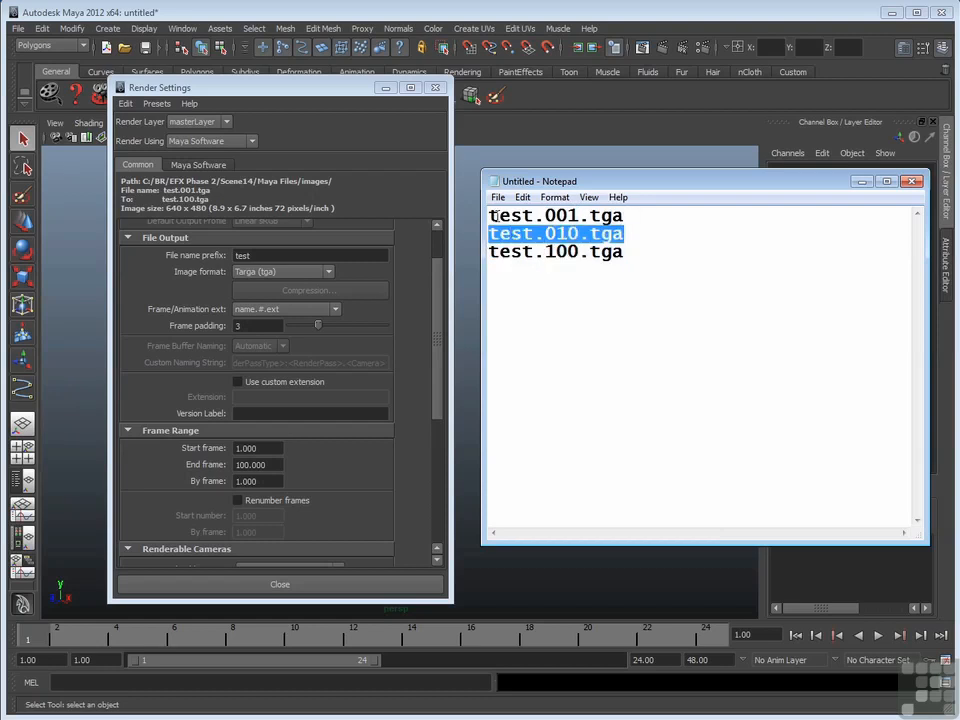
left_click(658, 241)
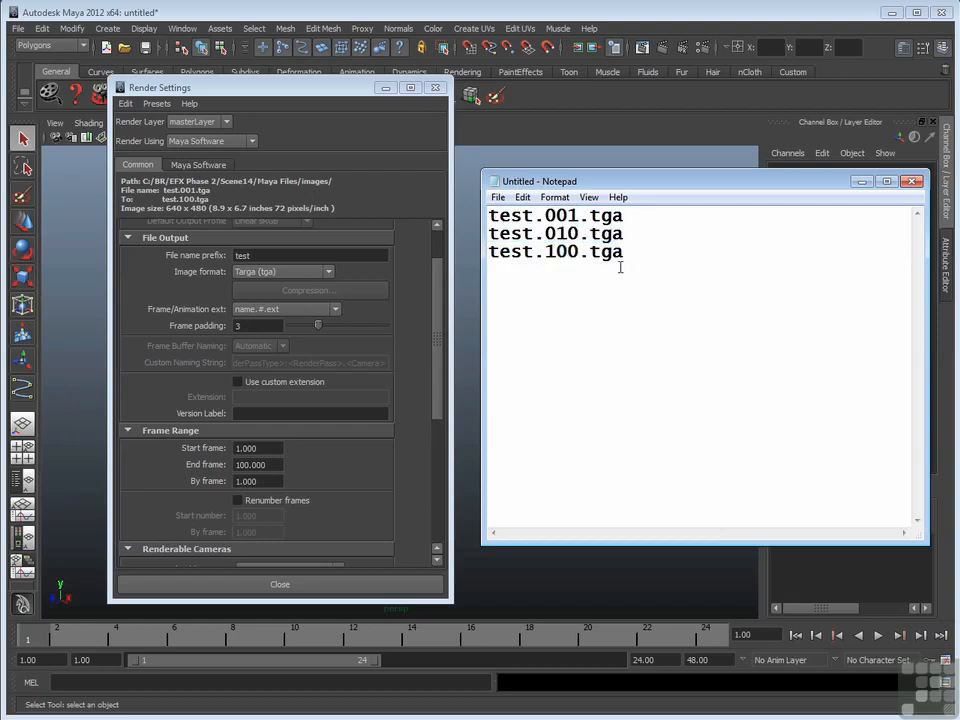
left_click_drag(567, 216, 545, 216)
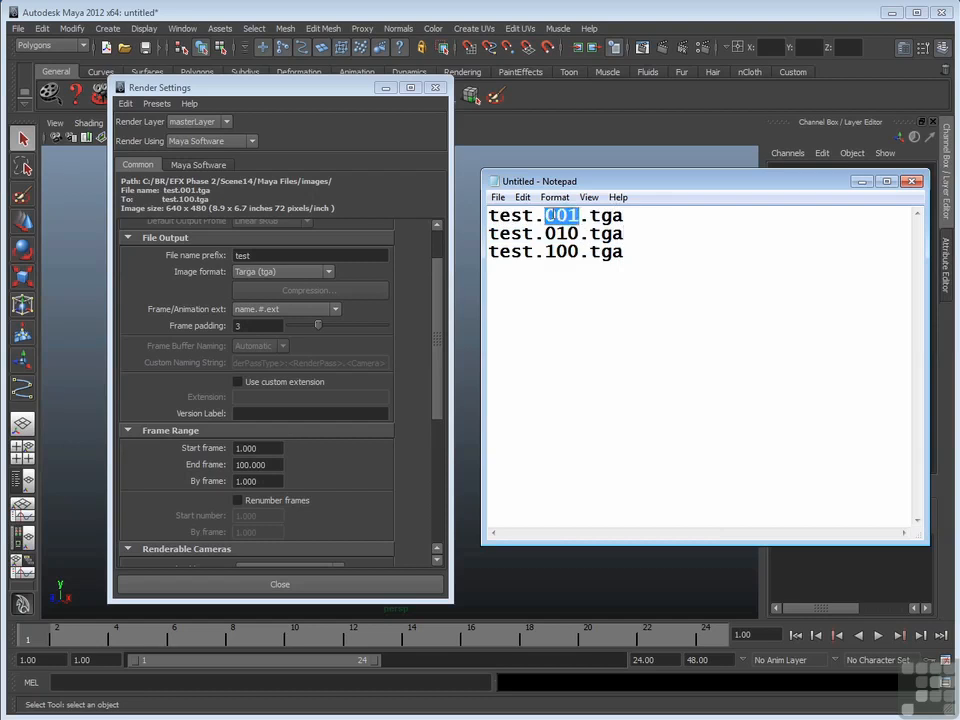
Set the frame padding to 2 in Render Settings
left_click(591, 281)
left_click(250, 326)
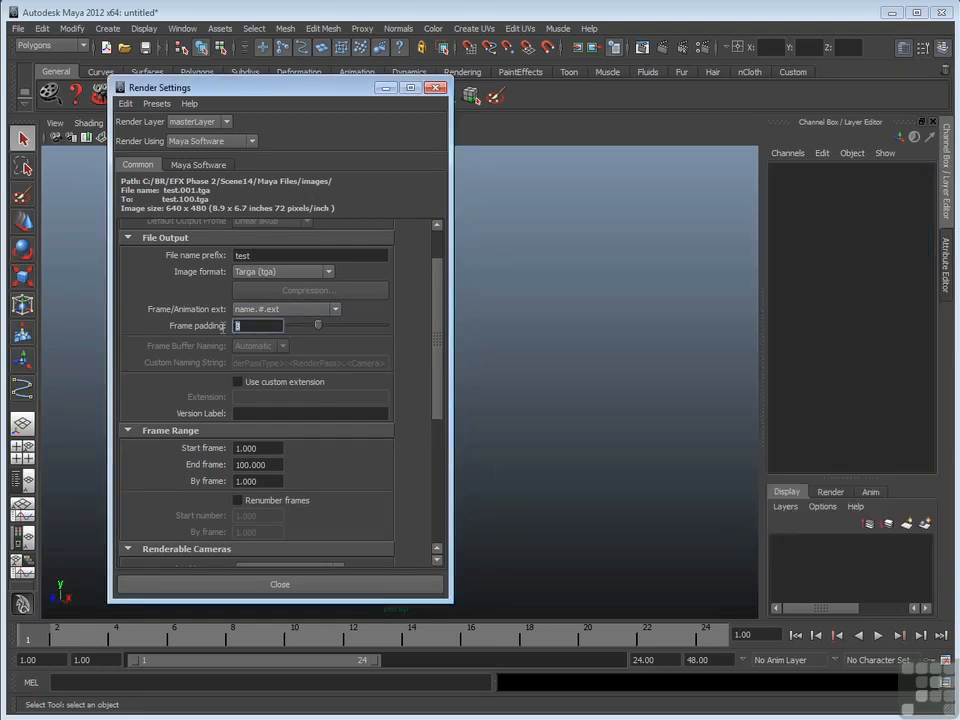
type("2")
Switch to Notepad and shorten the first two file names to test.01.tga and test.10.tga
key("alt+Tab")
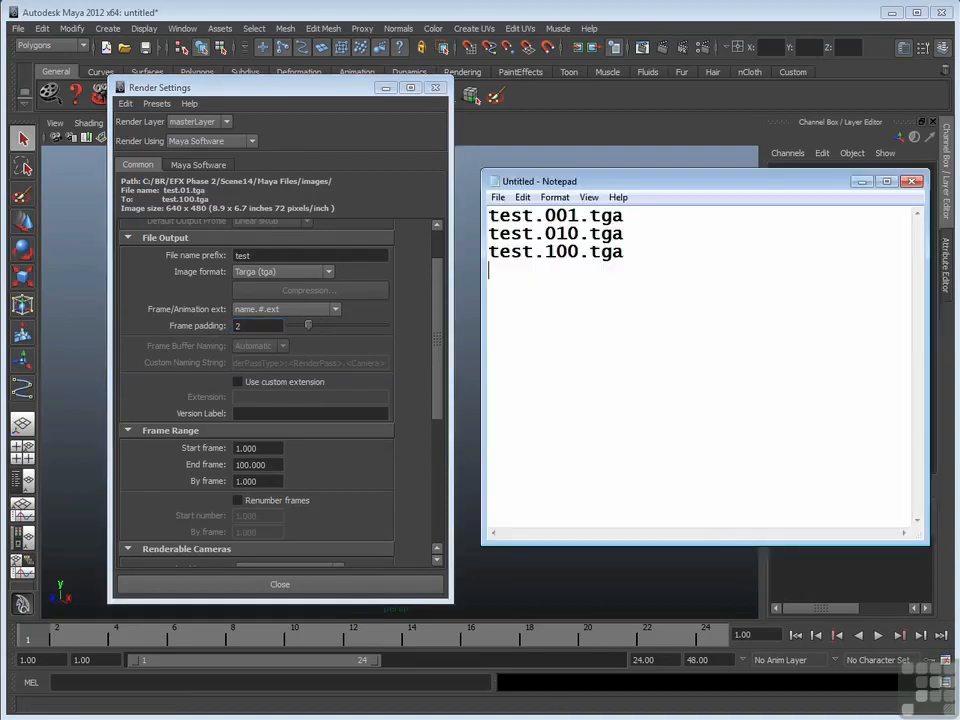
left_click(556, 215)
key("Delete")
key("Down")
key("Delete")
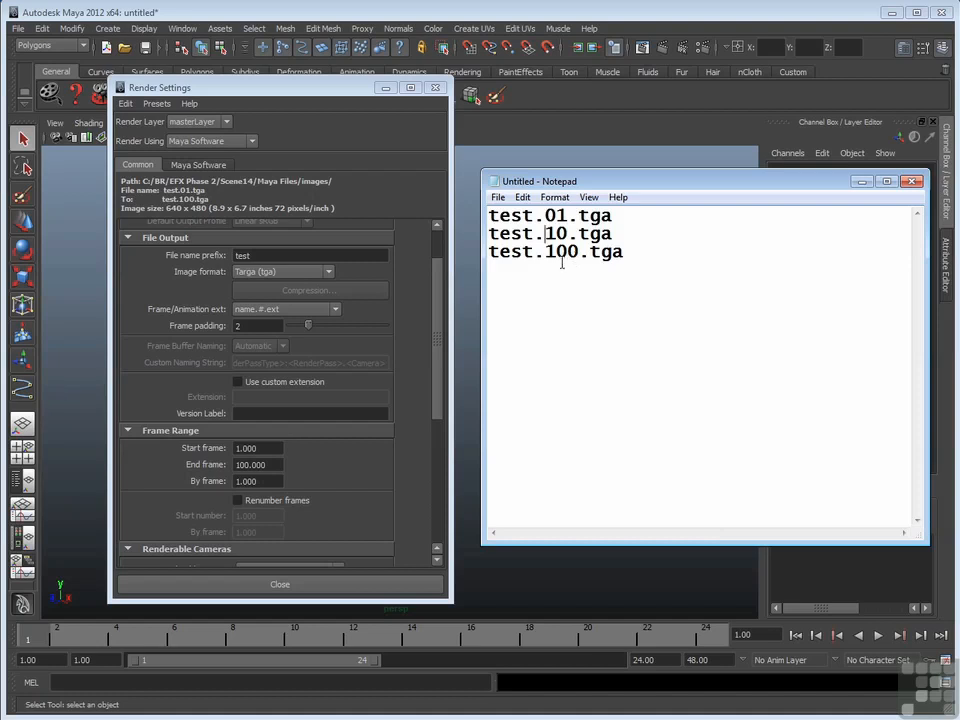
Set the frame padding to 5 in Maya's Render Settings
double_click(245, 326)
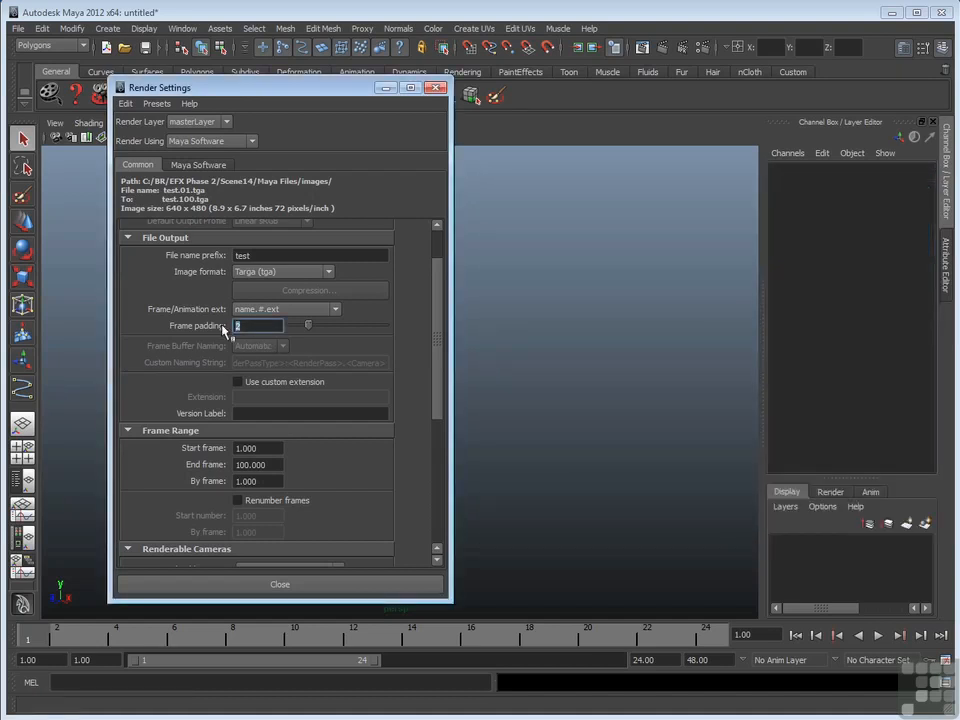
type("5")
key("Return")
Switch to Notepad, pad the three file names to test.00001.tga, test.00010.tga and test.00100.tga, and minimize its window
left_click(546, 716)
key("Up")
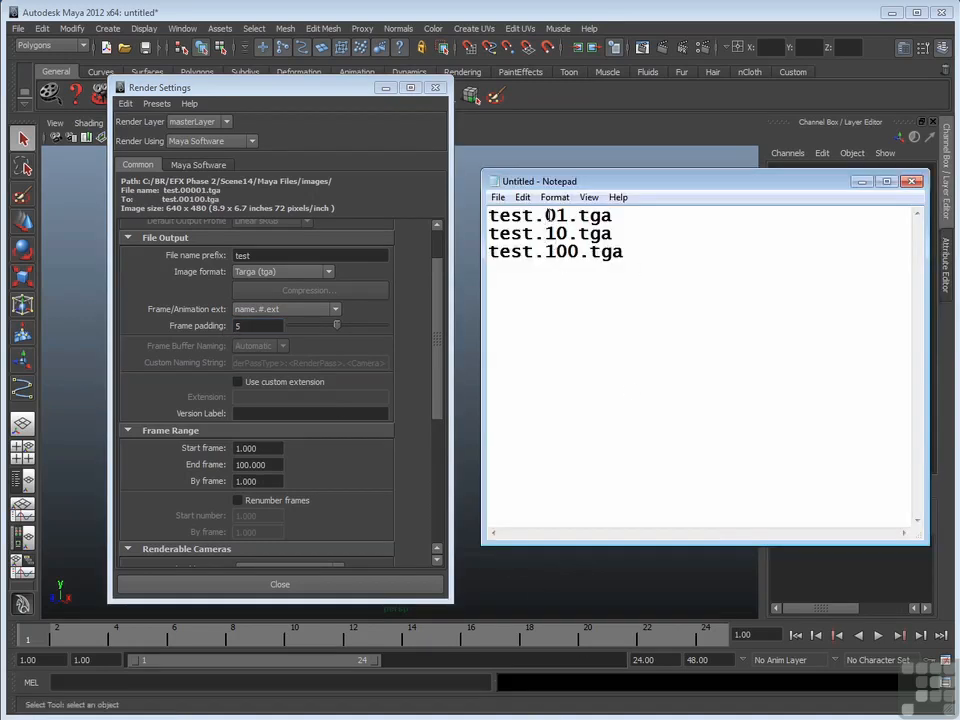
type("000")
left_click(549, 234)
type("000")
left_click(545, 253)
type("00")
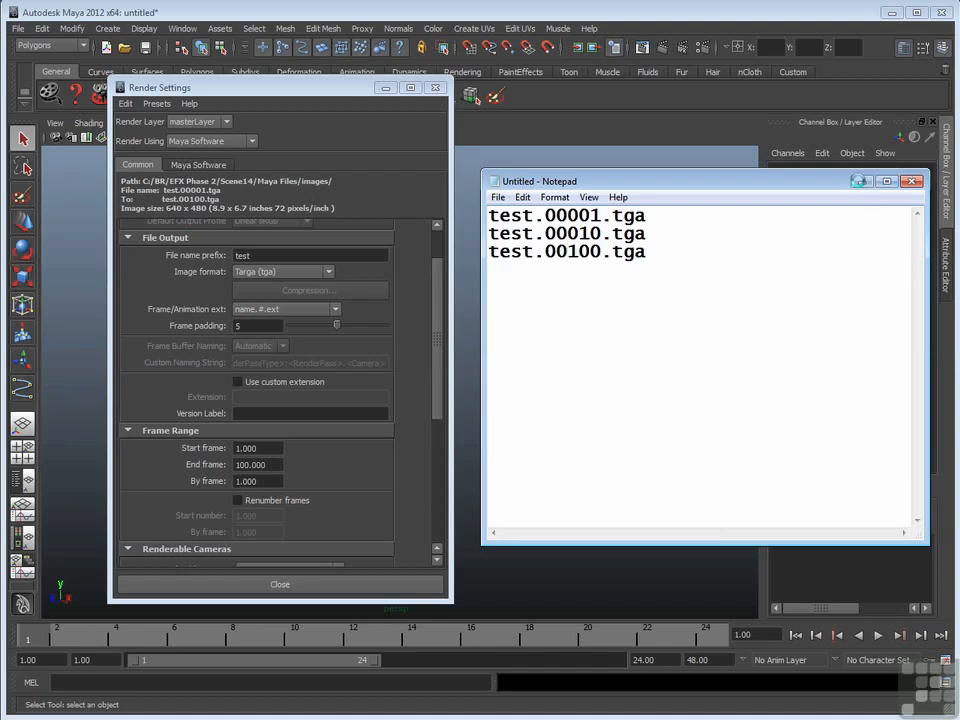
left_click(858, 181)
Set the frame padding to 1 in Render Settings
left_click_drag(263, 326, 222, 328)
type("1")
key("Return")
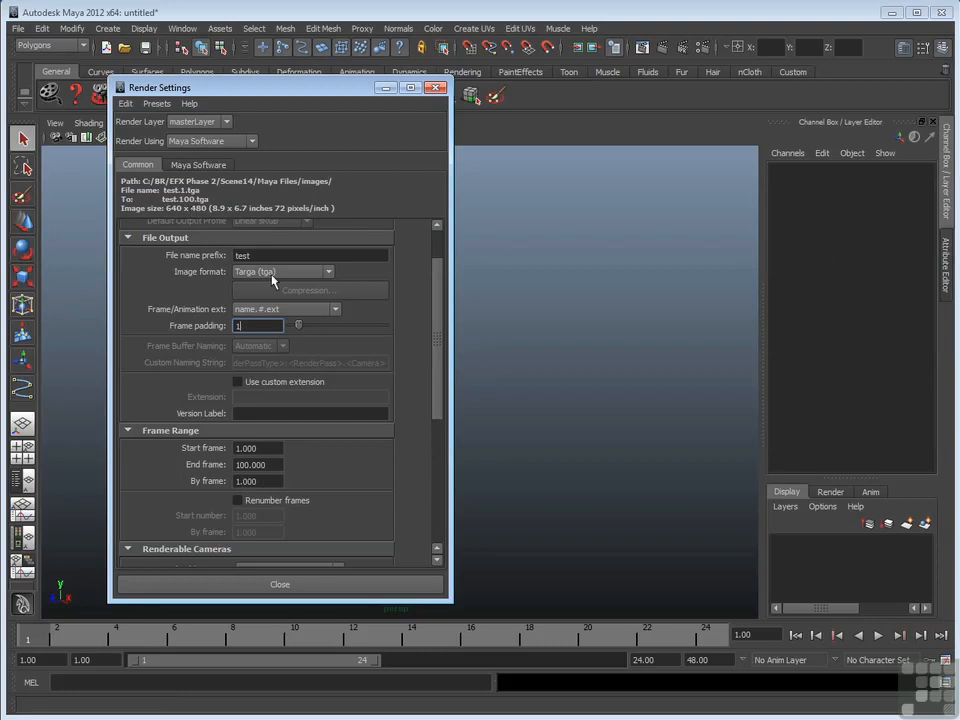
Try a frame padding of 3 and restore it to 5 for the test image sequence
left_click_drag(271, 326, 223, 328)
type("3")
type("5")
key("Return")
Try a By frame value of 2 in the frame range and restore it to 1
left_click_drag(263, 481, 234, 480)
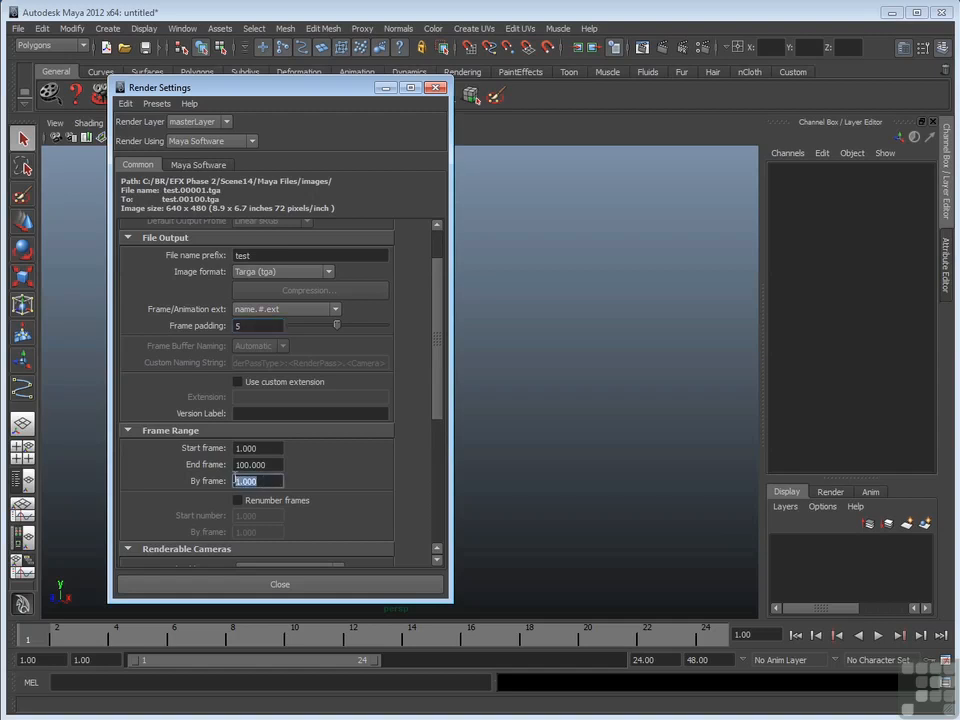
type("2.000")
left_click_drag(267, 481, 223, 481)
key("BackSpace")
type("1")
key("Return")
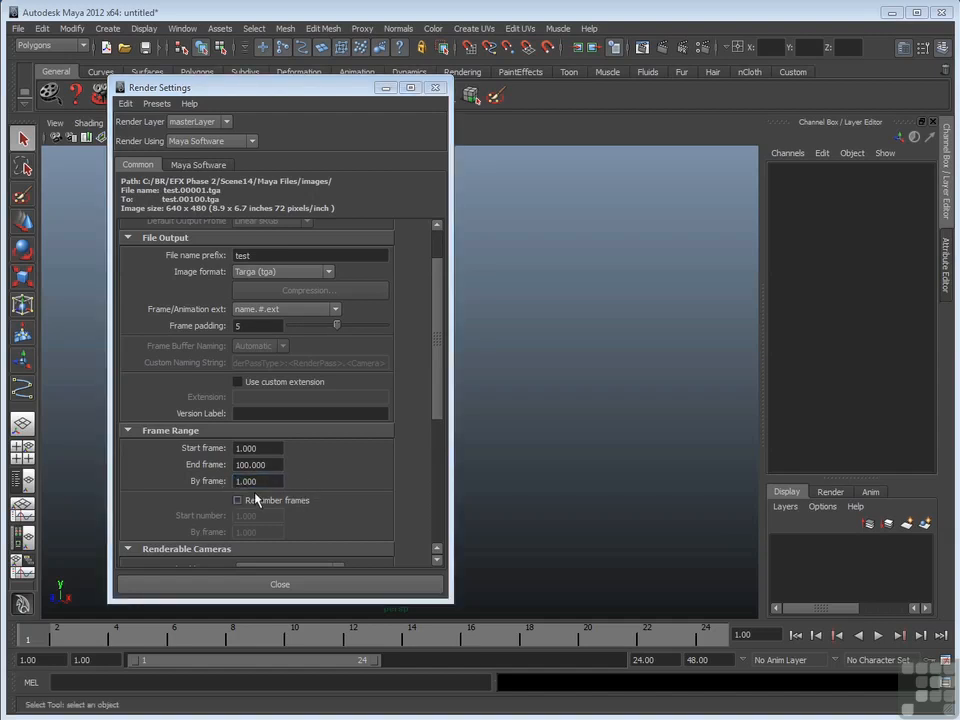